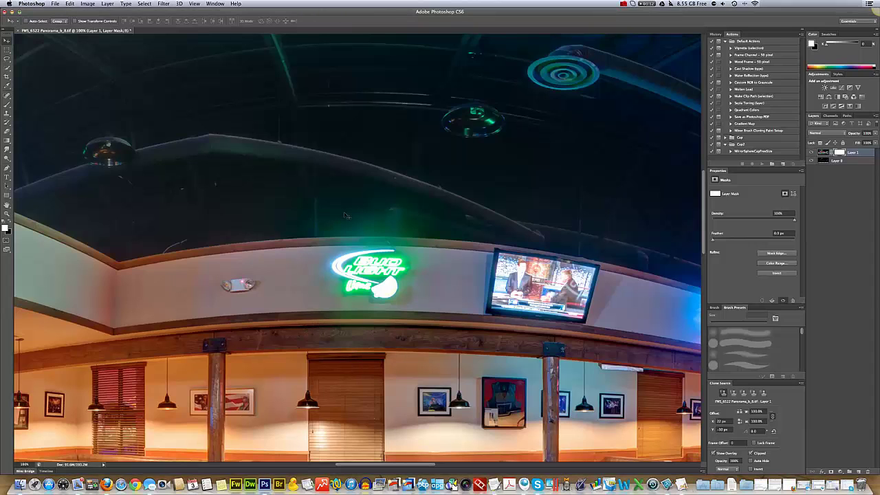
Step: Toggle Layer 1's visibility to compare the blended result against the dark exposure
scroll(343, 213, left, 5)
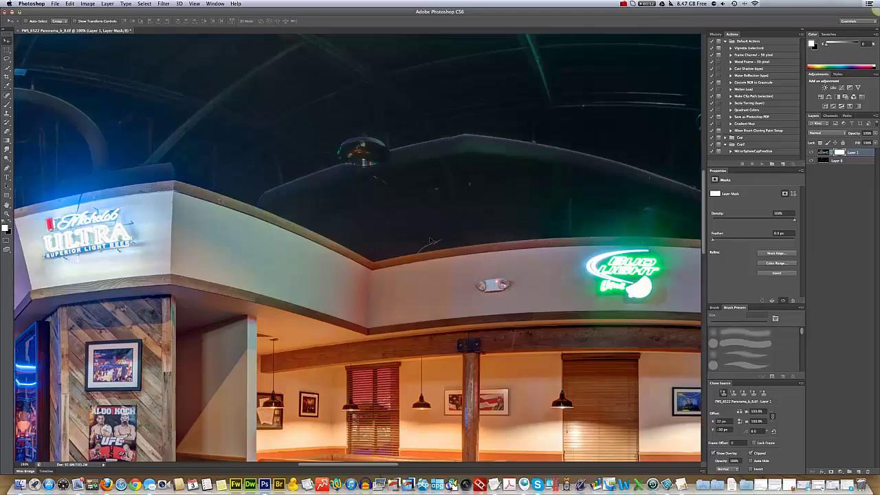
scroll(432, 240, right, 4)
scroll(431, 240, right, 1)
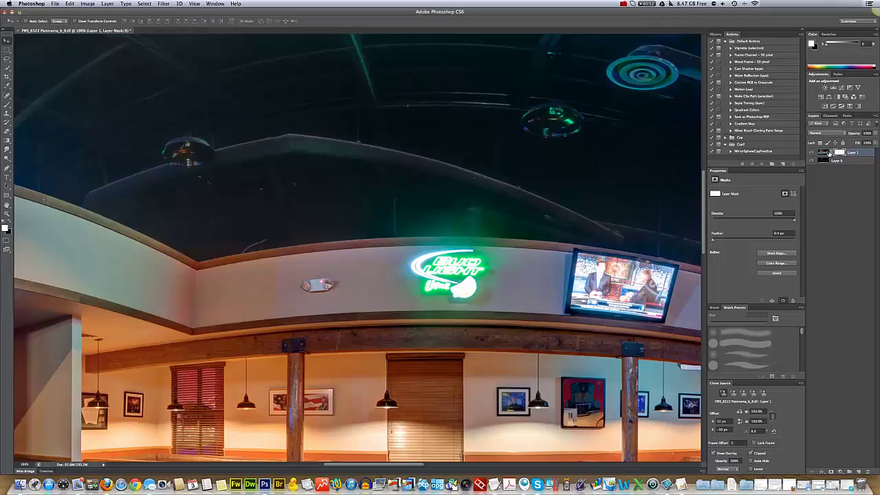
click(812, 152)
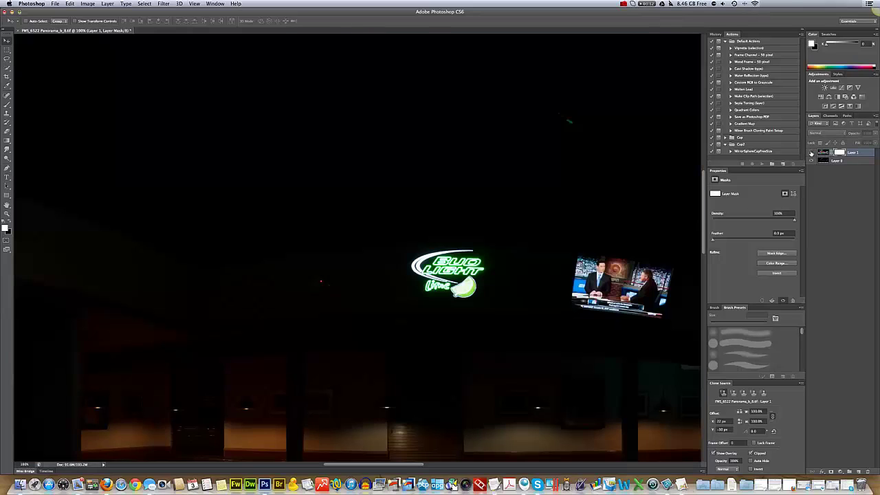
click(812, 153)
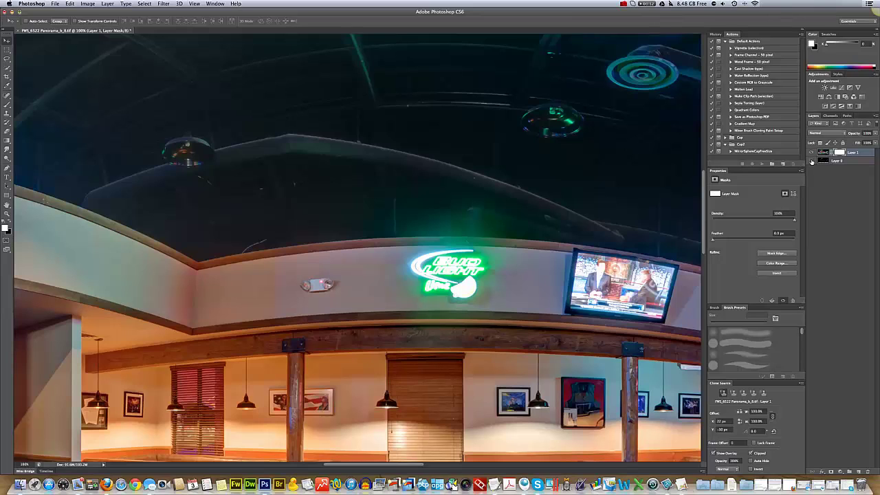
click(812, 152)
click(812, 153)
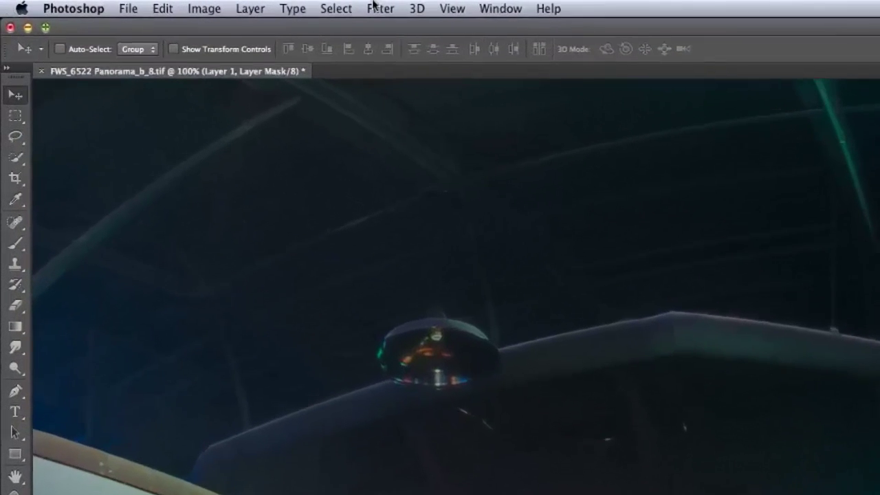
Step: Flatten the image so Layer 1 and its mask merge into the Background
click(142, 6)
click(344, 29)
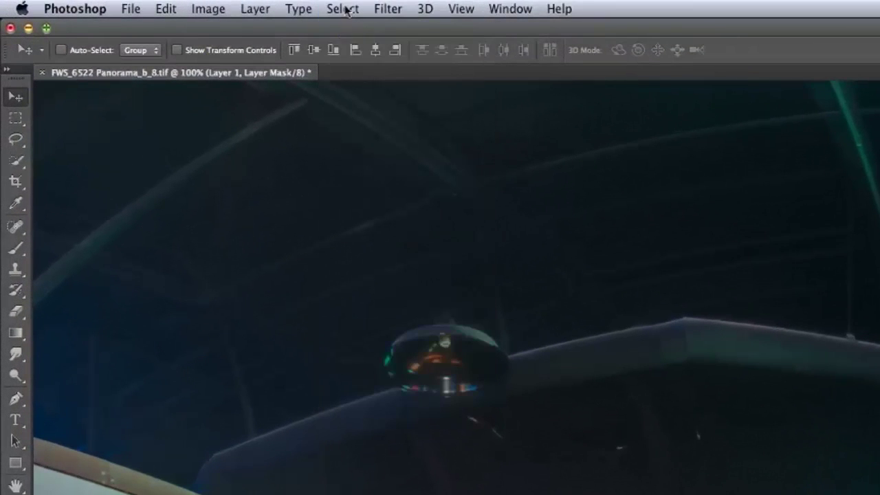
click(346, 9)
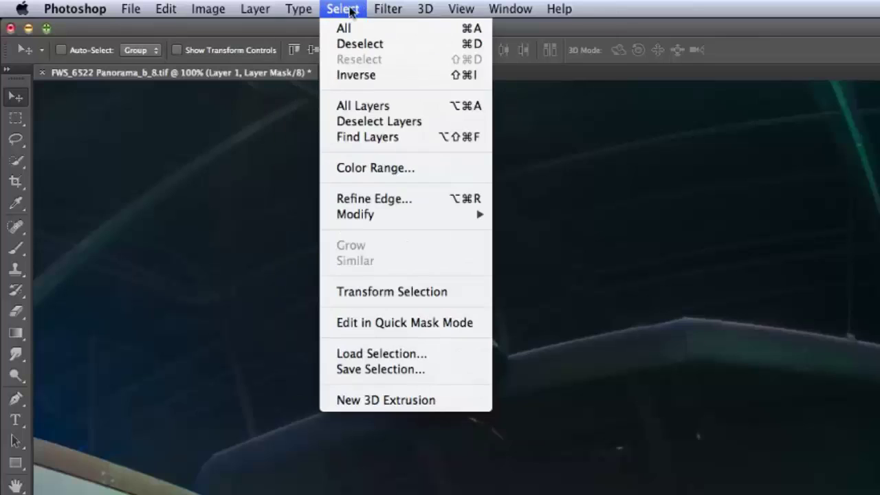
mouse_move(306, 10)
mouse_move(248, 8)
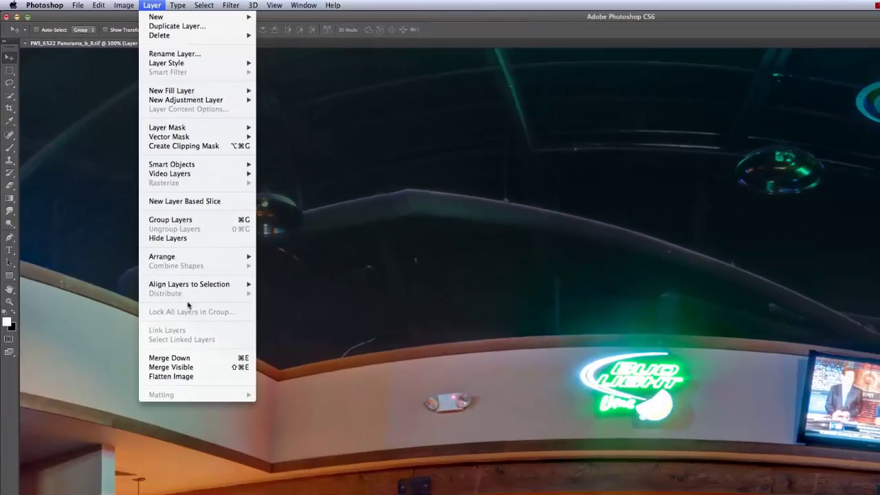
click(193, 377)
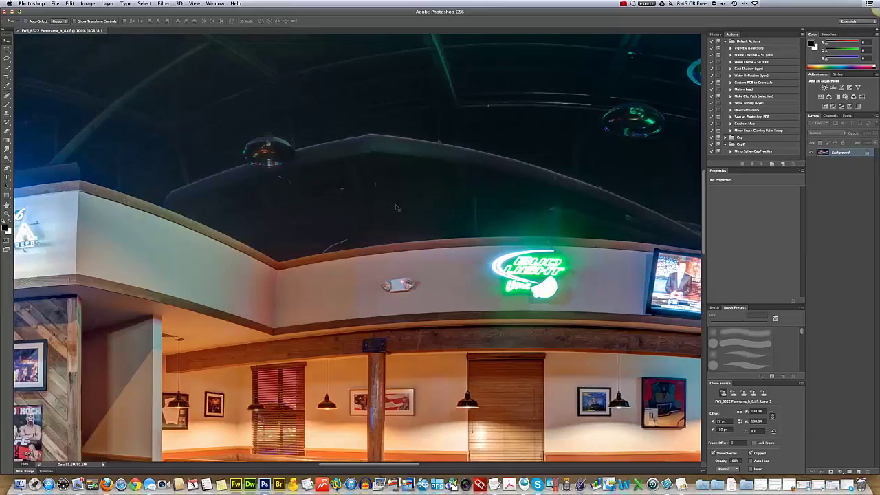
Step: Open Shadows/Highlights and set Shadows Amount to 0% and Highlights Amount to 5%
scroll(397, 207, down, 3)
scroll(397, 207, right, 3)
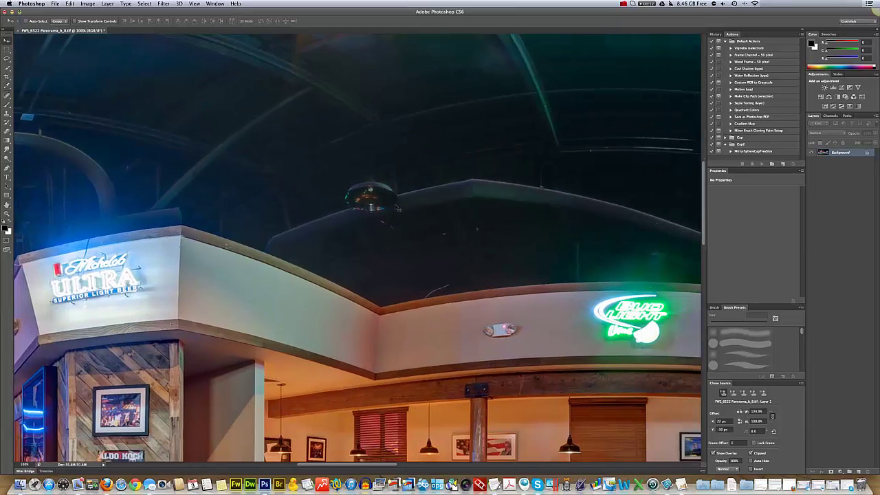
scroll(396, 207, right, 1)
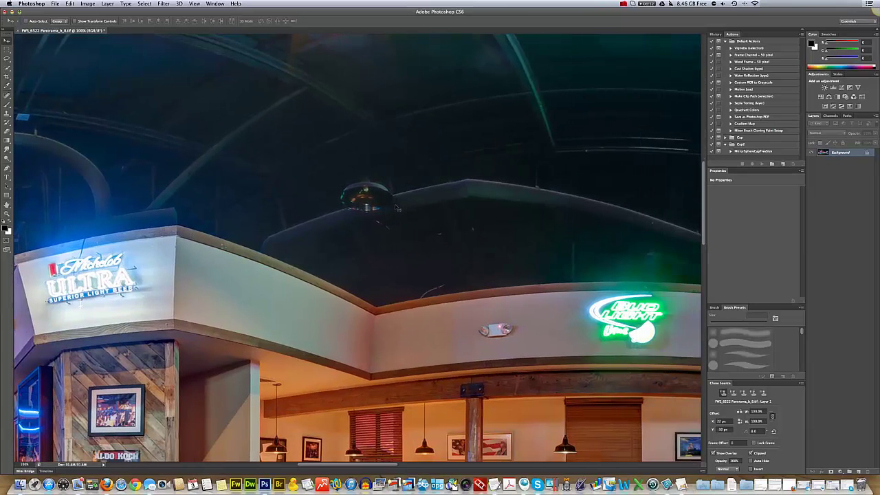
scroll(397, 207, down, 2)
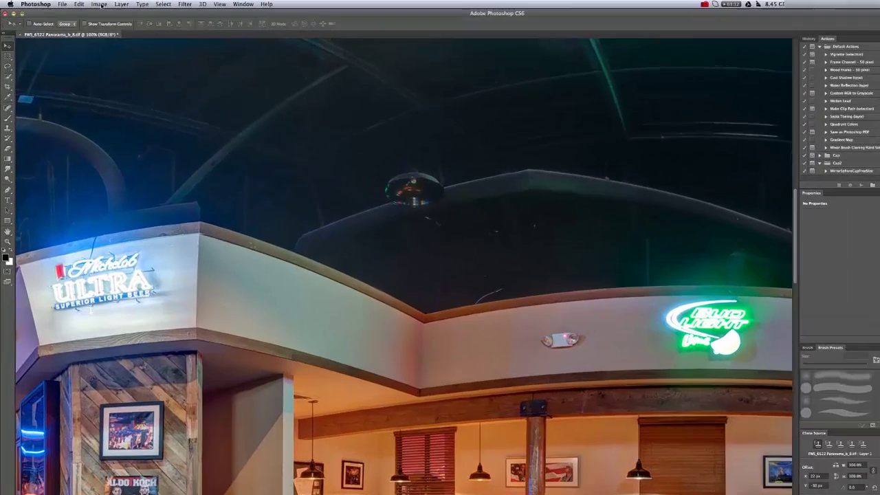
click(88, 4)
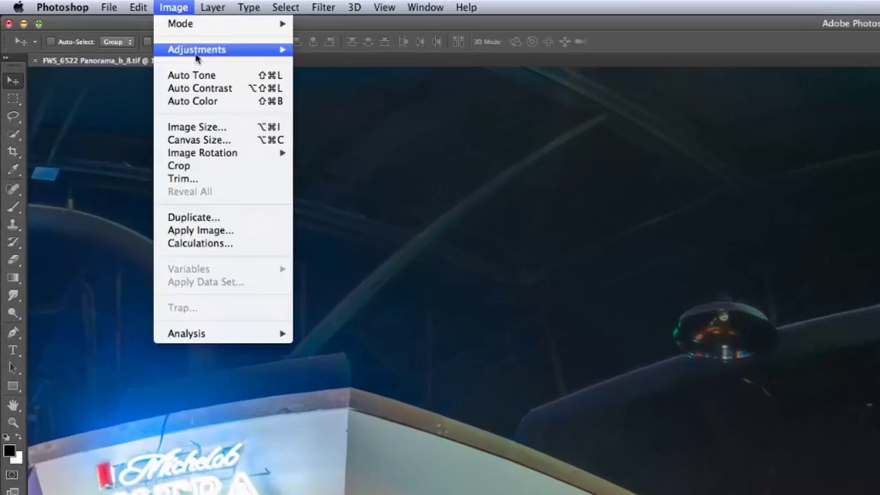
mouse_move(197, 59)
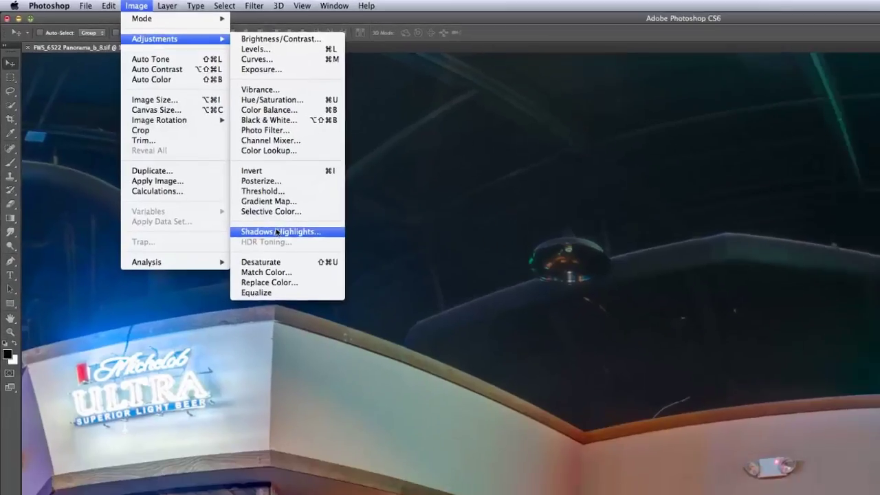
click(350, 295)
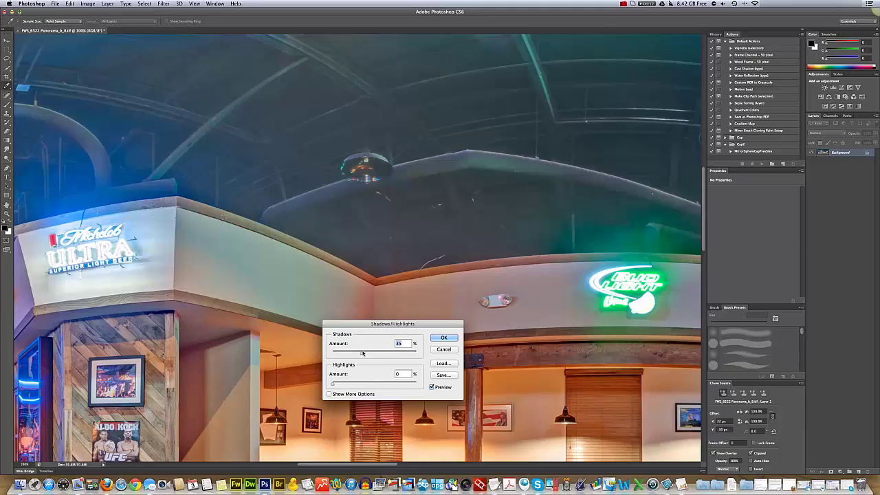
drag(362, 355, 322, 349)
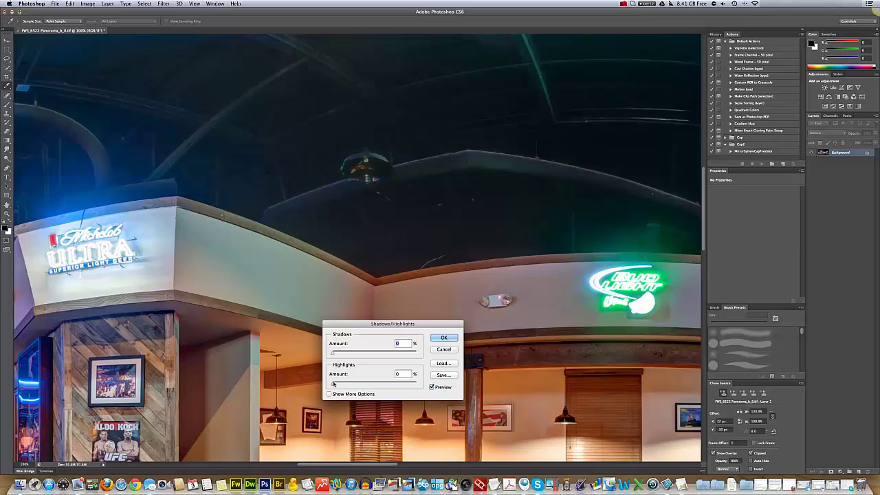
drag(334, 385, 341, 387)
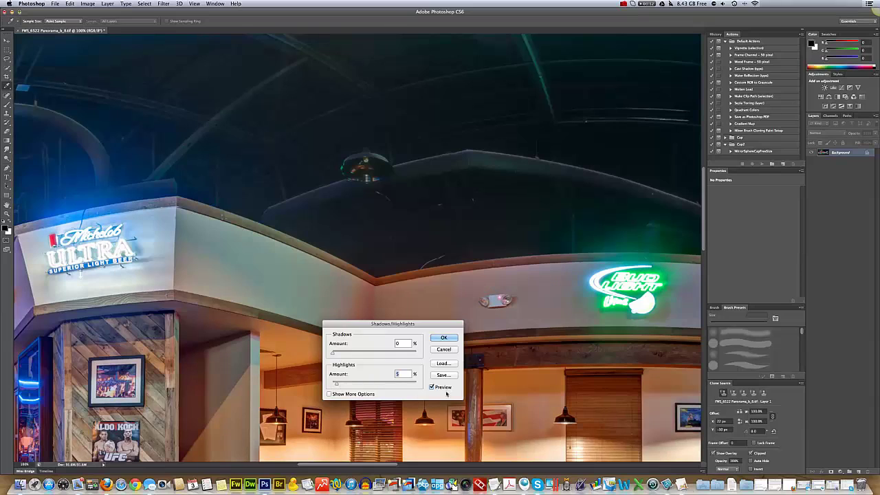
Step: Compare before and after with Preview, leaving Shadows at 0% and Preview on
click(432, 388)
click(432, 387)
click(432, 388)
click(431, 388)
click(431, 387)
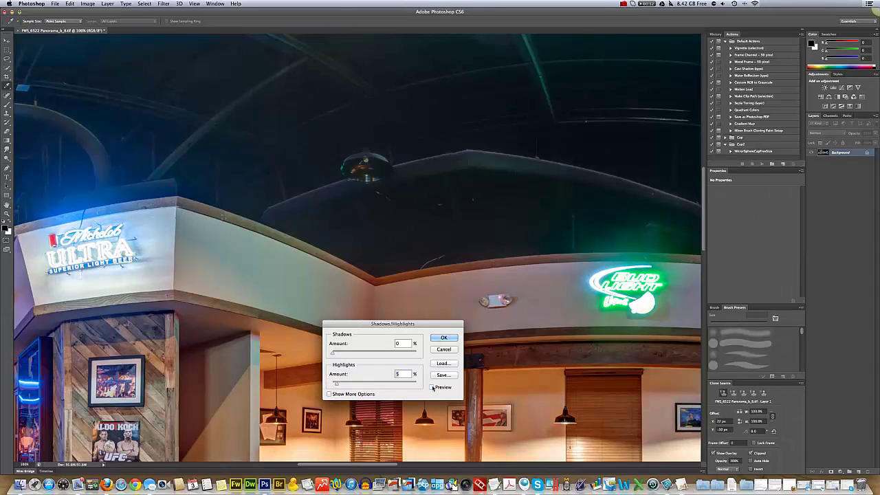
click(432, 387)
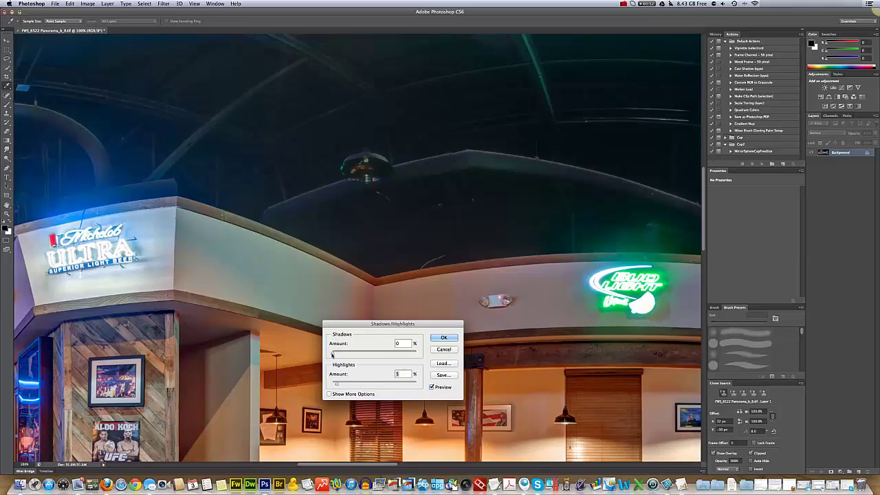
mouse_move(334, 355)
mouse_down()
mouse_move(347, 355)
mouse_move(321, 355)
mouse_up()
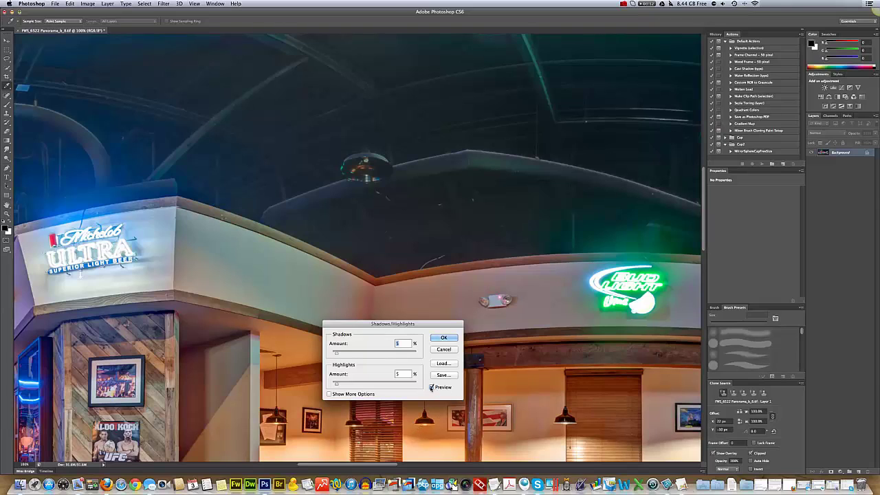
click(431, 387)
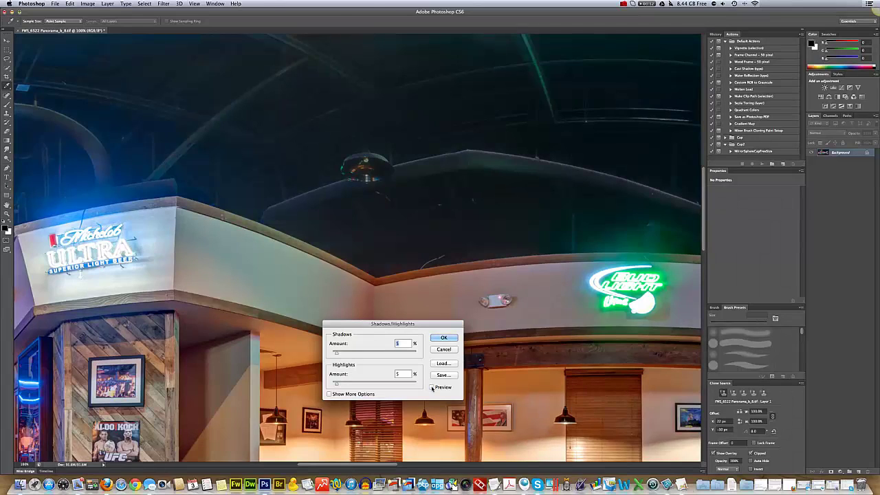
click(431, 387)
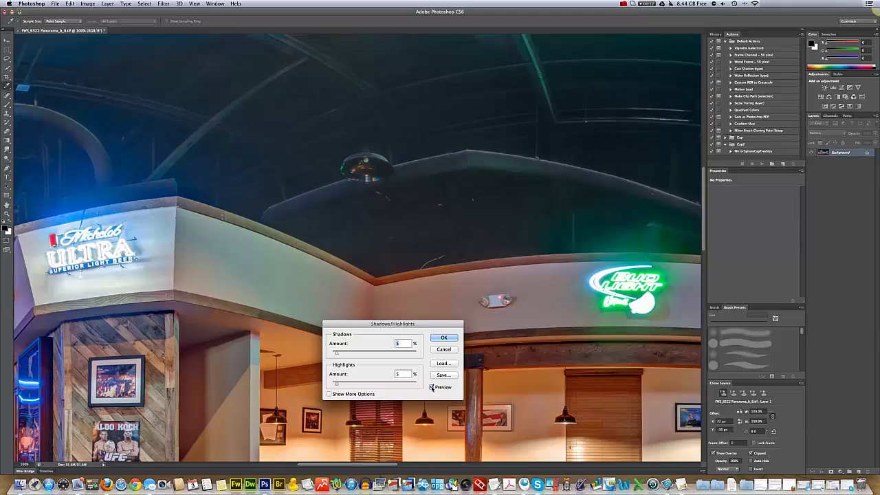
click(432, 387)
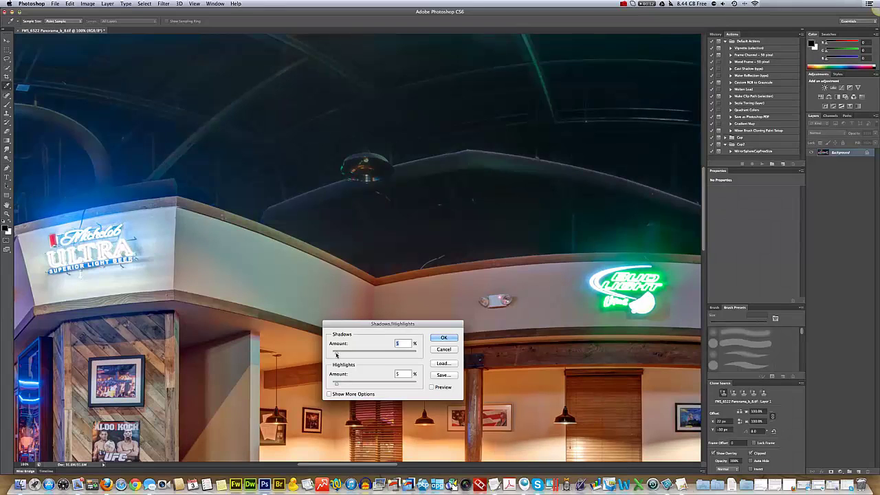
drag(336, 354, 327, 355)
click(432, 387)
click(444, 338)
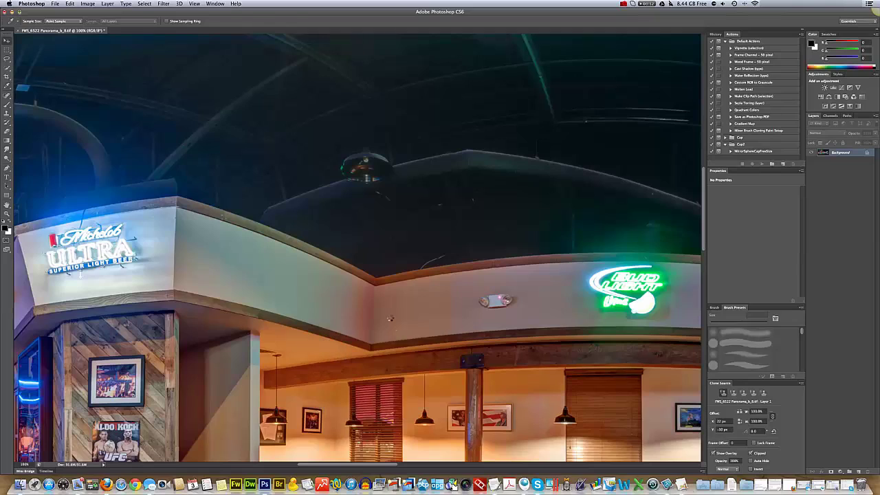
key(v)
scroll(390, 319, down, 10)
scroll(392, 321, left, 20)
scroll(391, 321, left, 3)
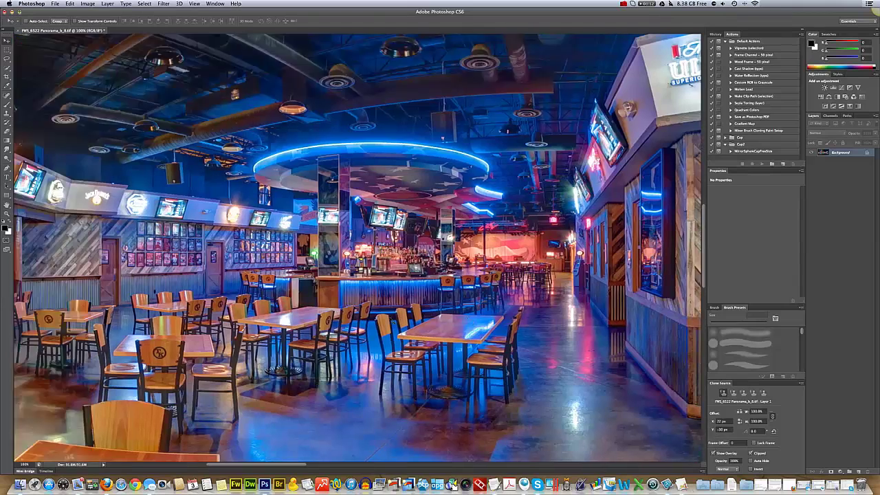
scroll(391, 320, up, 5)
scroll(391, 321, right, 5)
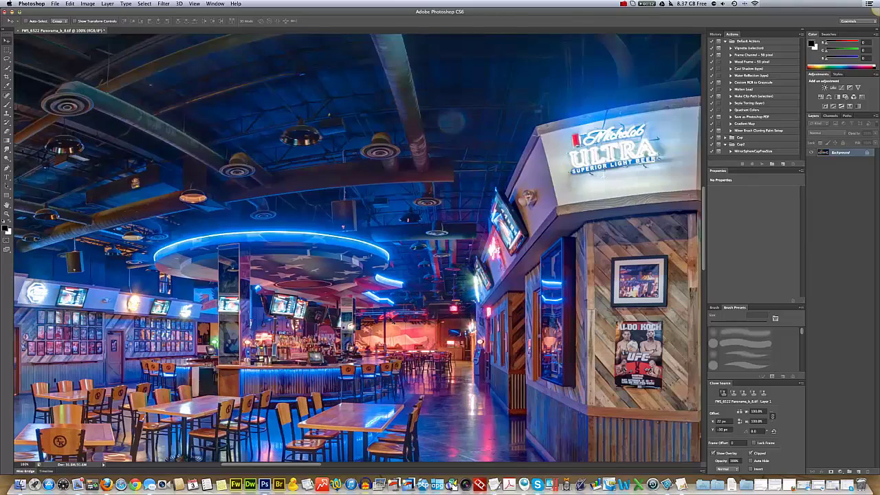
scroll(390, 320, down, 3)
scroll(391, 321, right, 3)
scroll(391, 320, right, 5)
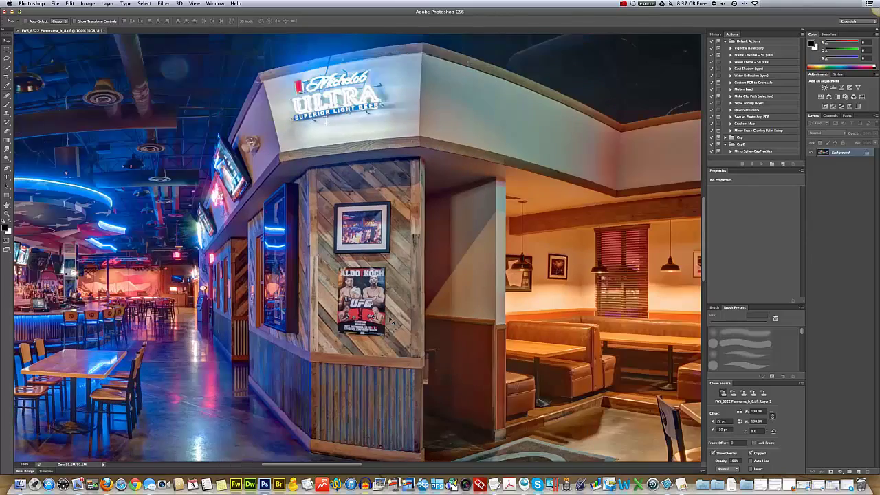
scroll(390, 321, left, 7)
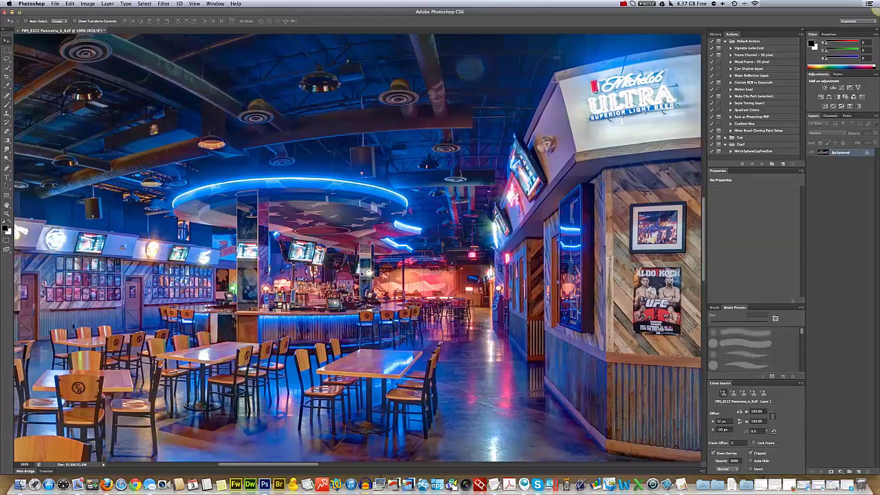
scroll(390, 320, down, 2)
scroll(390, 319, right, 10)
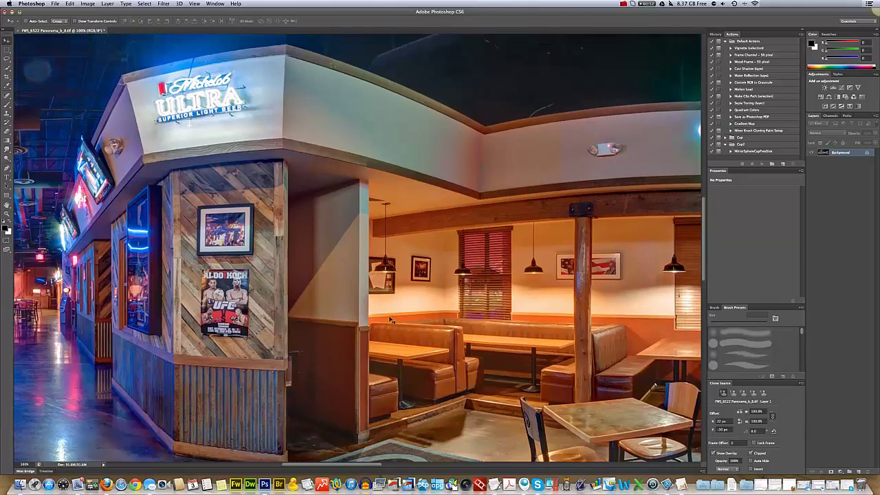
scroll(390, 320, down, 1)
scroll(390, 320, right, 3)
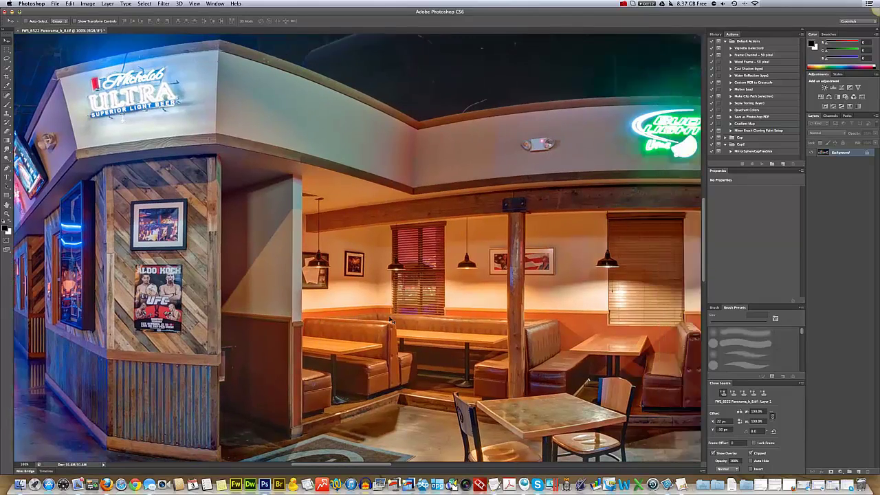
scroll(389, 320, right, 1)
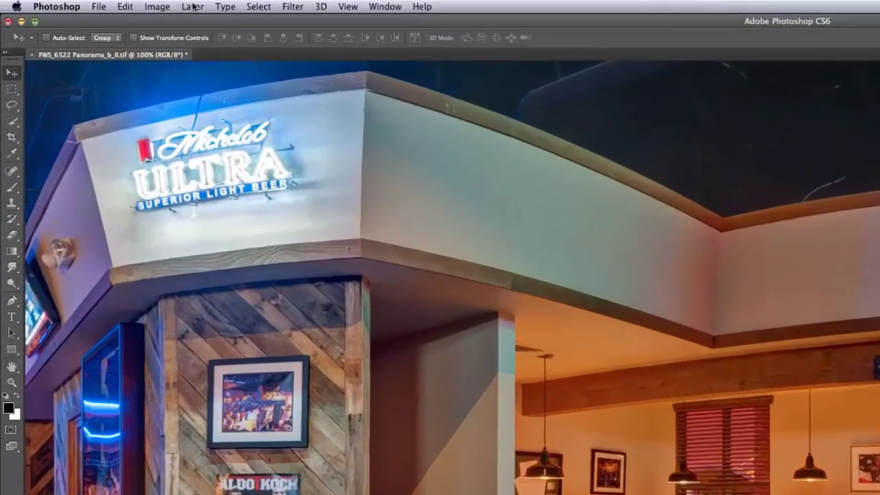
Step: Open Curves and raise an upper point to 192/205, comparing with Preview
click(87, 3)
mouse_move(251, 51)
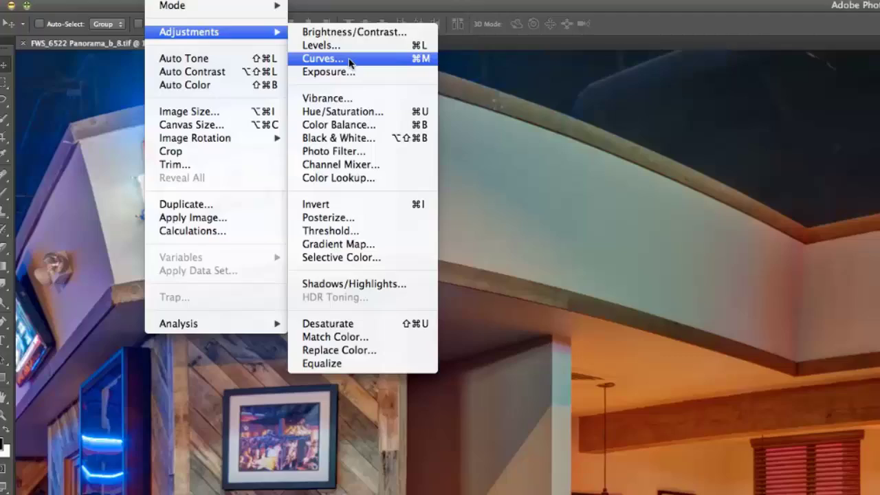
click(337, 77)
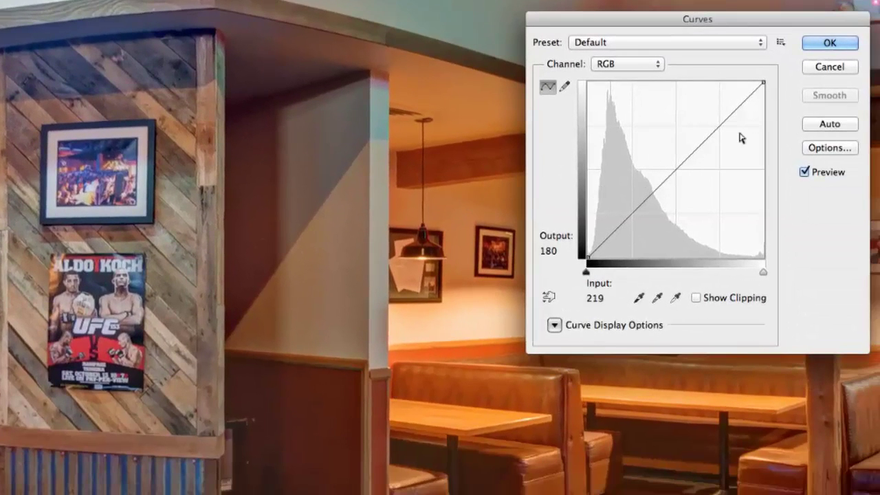
drag(718, 127, 720, 116)
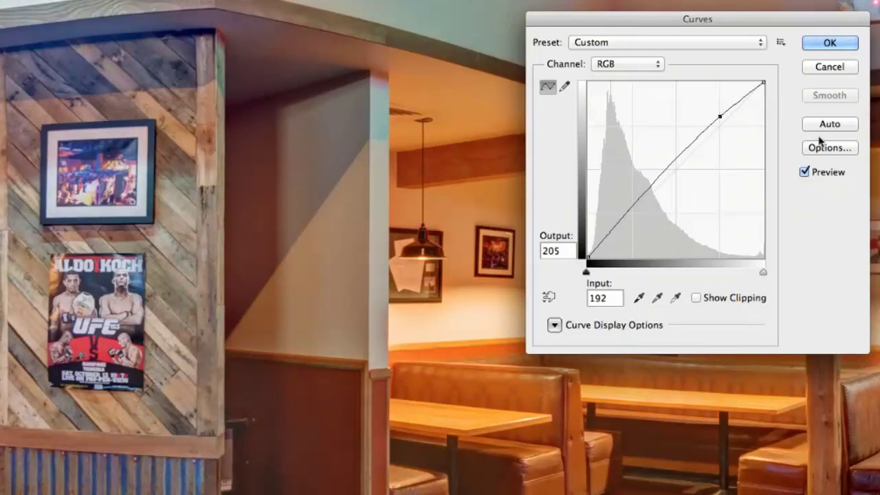
click(804, 172)
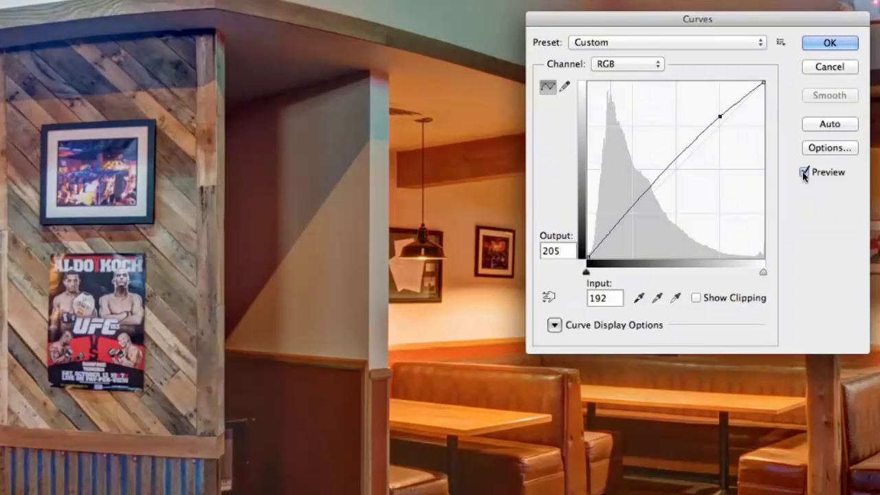
click(804, 173)
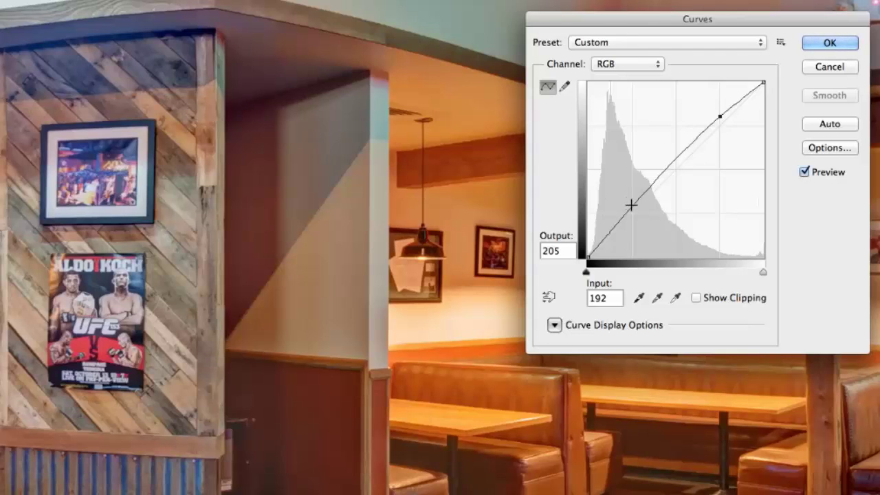
Step: Pull a lower curve point to 64/59 for an S-curve and compare with Preview
drag(631, 206, 631, 218)
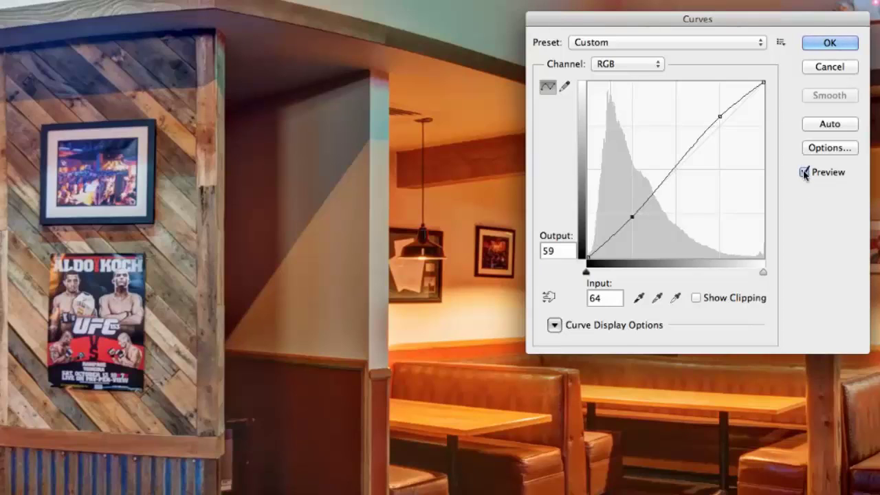
click(804, 172)
click(804, 174)
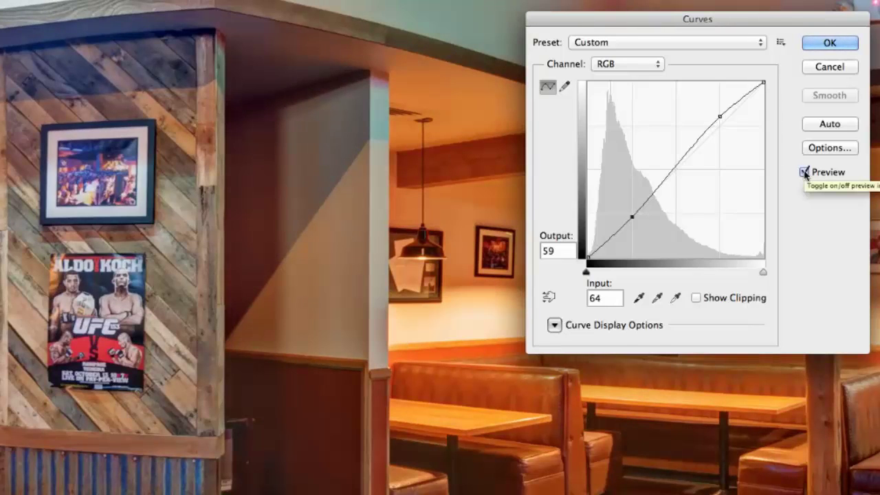
click(805, 174)
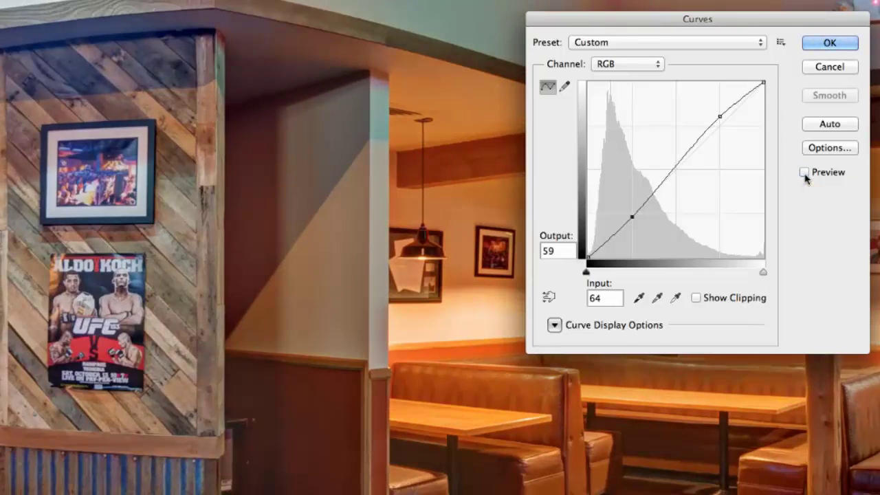
click(804, 174)
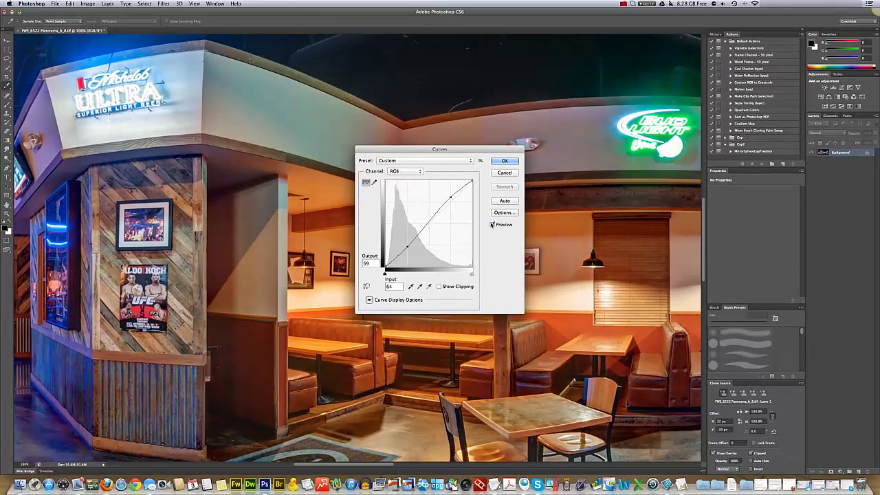
Step: Apply the S-curve and bring up Filter > Sharpen > Unsharp Mask
click(505, 161)
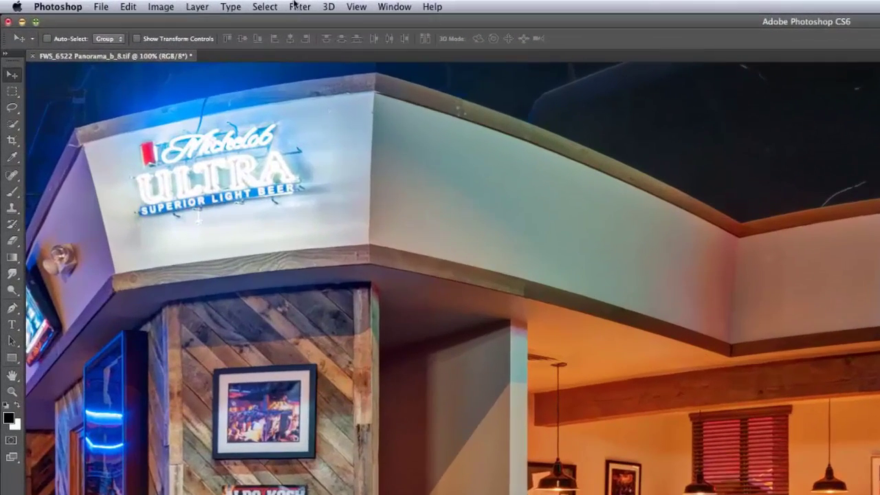
click(163, 4)
mouse_move(335, 215)
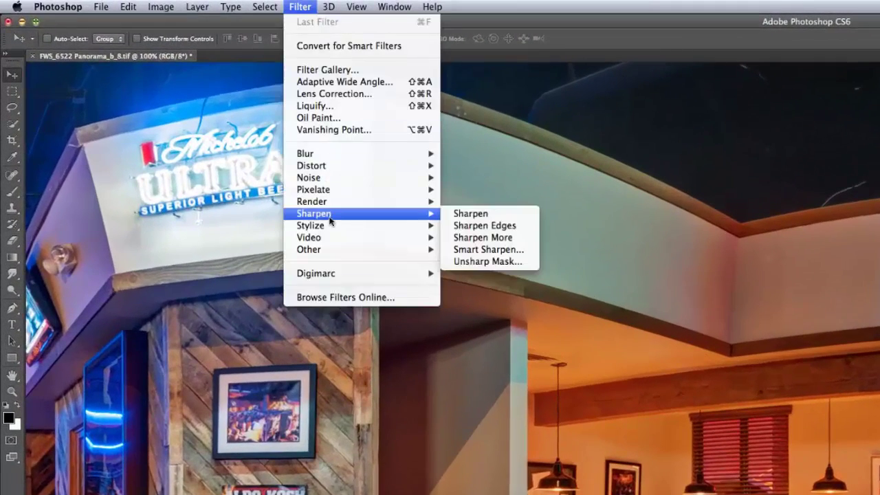
click(490, 263)
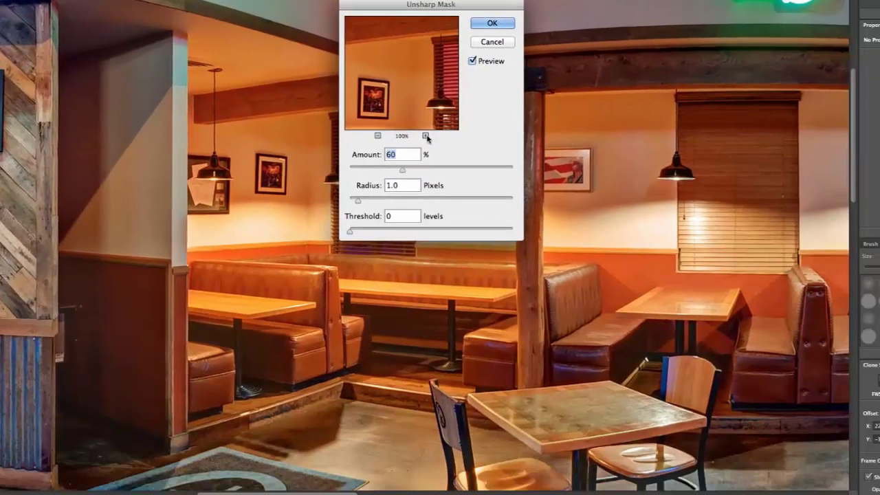
Step: Zoom the Unsharp Mask preview to 600% on a picture-frame corner and test Radius, settling at 1.0 px
click(426, 136)
click(425, 136)
click(425, 135)
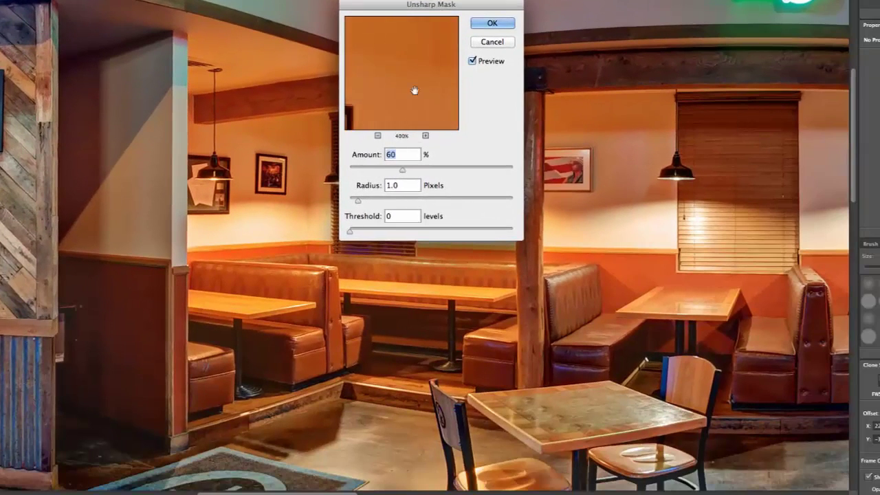
drag(415, 90, 413, 112)
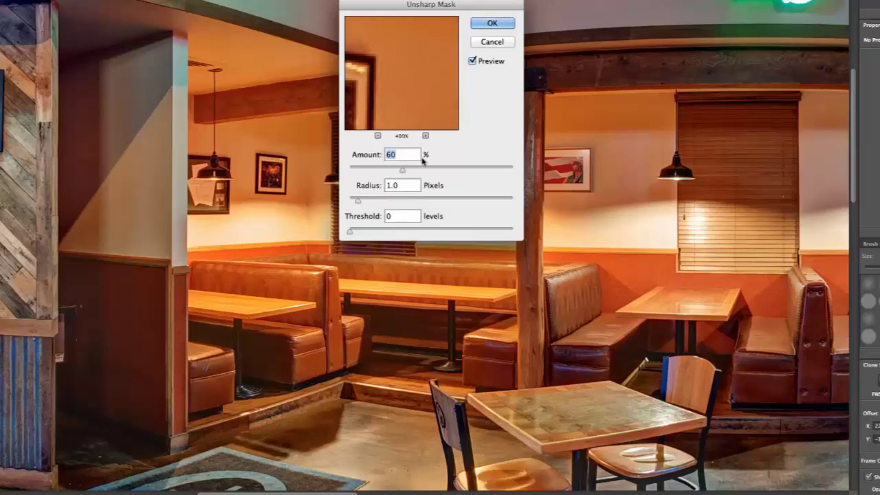
click(426, 136)
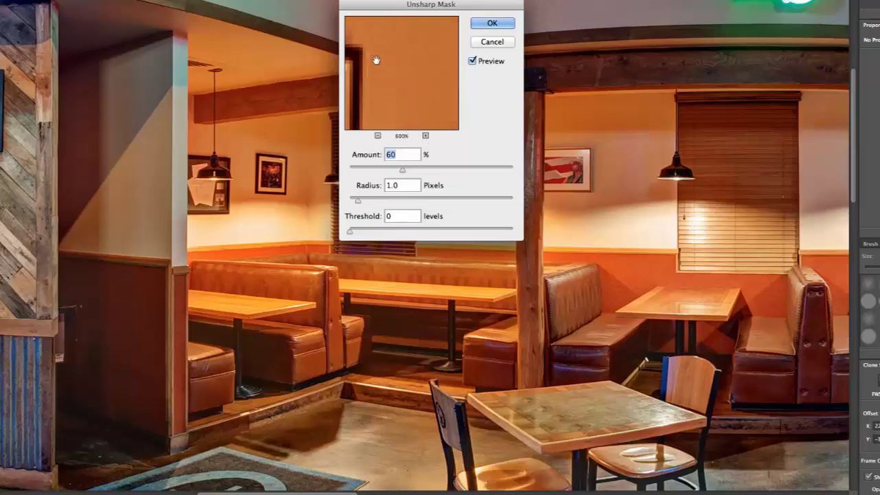
drag(376, 61, 419, 67)
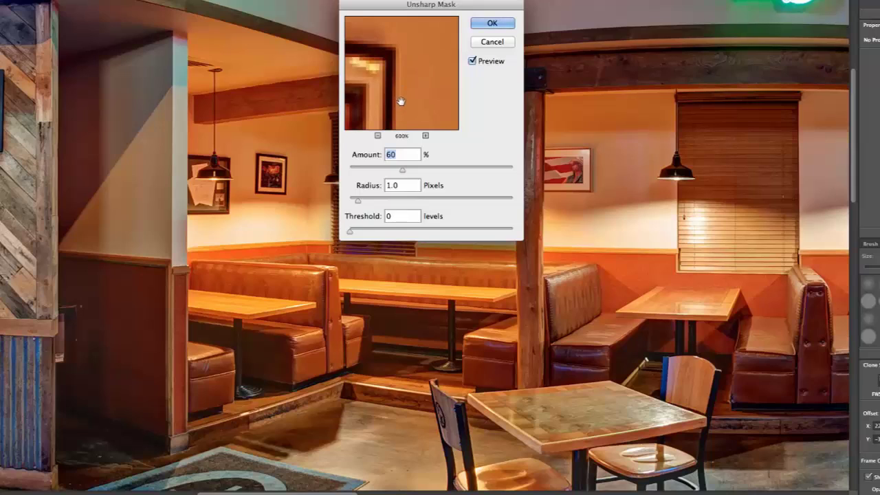
mouse_move(419, 84)
mouse_down()
mouse_move(442, 90)
mouse_move(456, 66)
mouse_move(403, 89)
mouse_move(430, 110)
mouse_move(424, 72)
mouse_up()
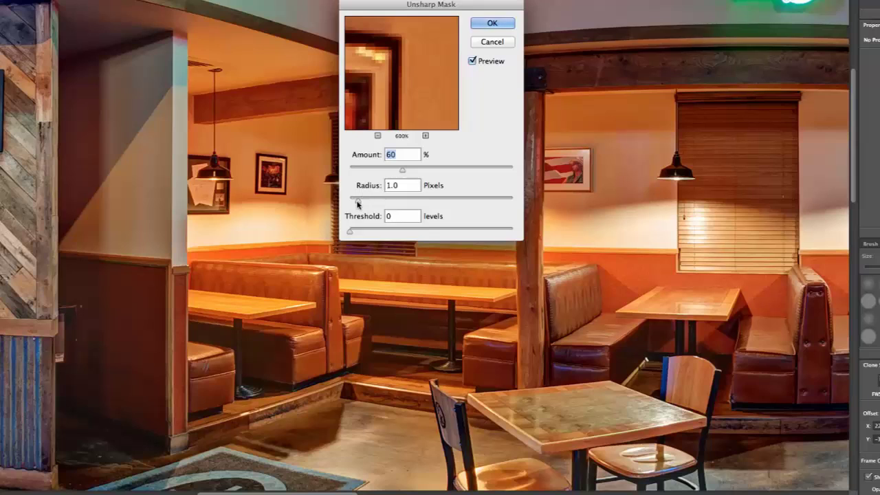
mouse_move(357, 203)
mouse_down()
mouse_move(372, 203)
mouse_move(343, 202)
mouse_up()
drag(367, 202, 368, 203)
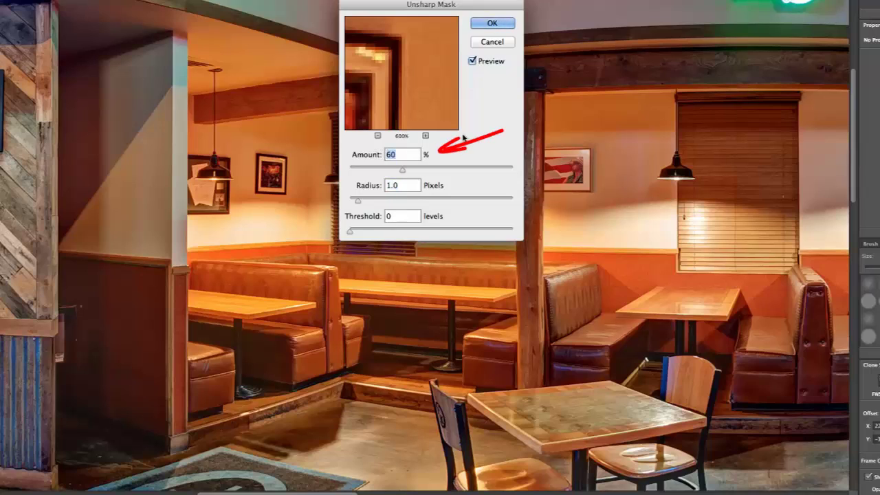
Step: Set Unsharp Mask to Amount 60%, Radius 1.0 px, Threshold 0, comparing with Preview toggled
text(55)
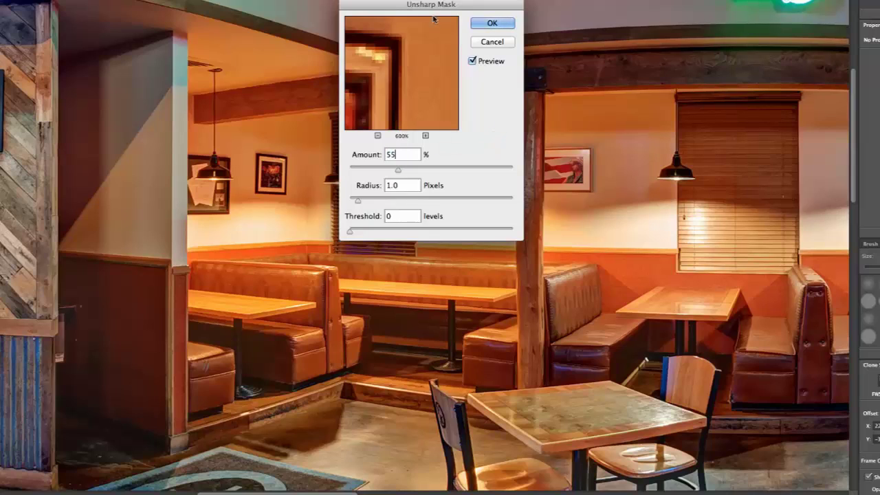
click(473, 62)
click(473, 61)
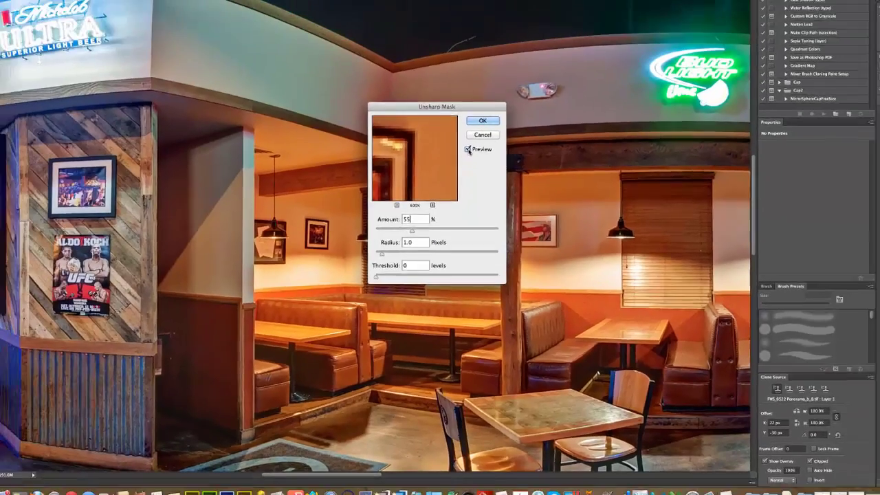
click(472, 83)
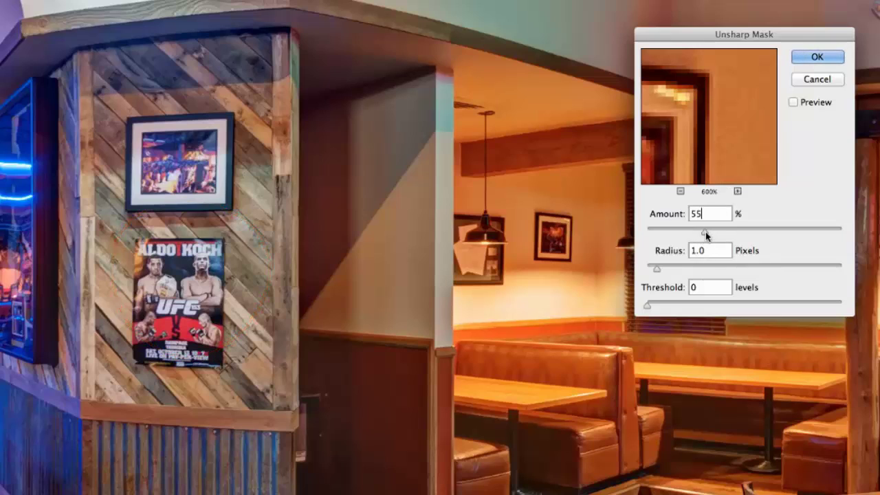
drag(704, 233, 711, 234)
click(794, 102)
click(794, 103)
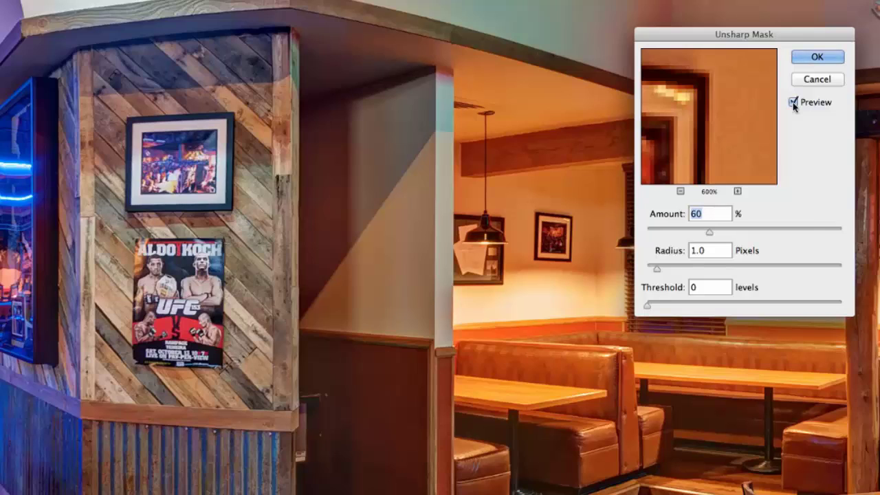
click(794, 103)
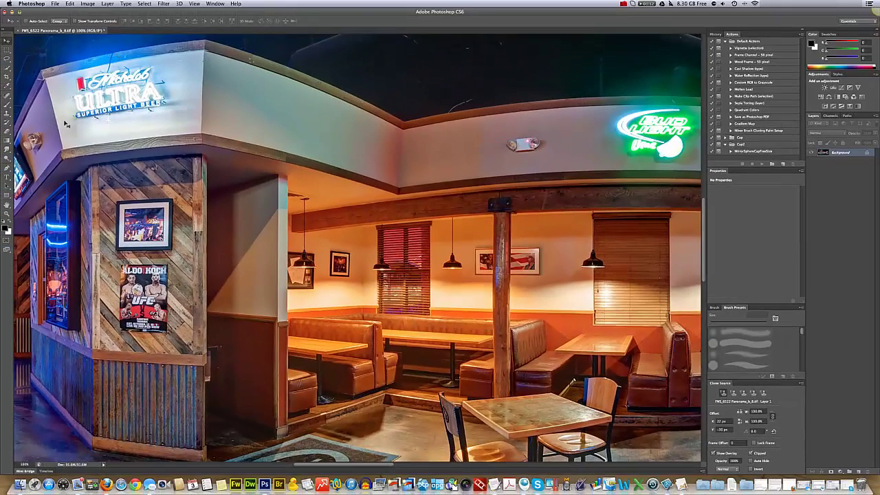
Step: Zoom to 33% to show the whole panorama, pan into view, and deselect all
click(25, 464)
text(33)
key(Return)
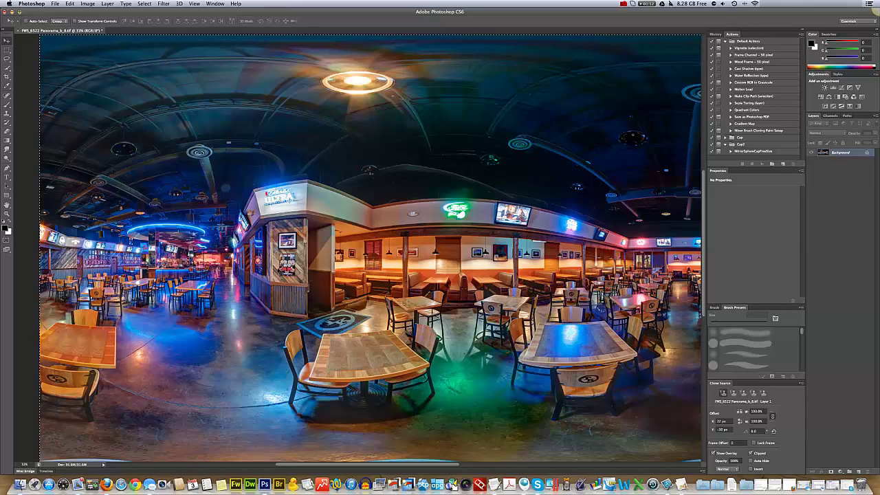
drag(278, 198, 343, 237)
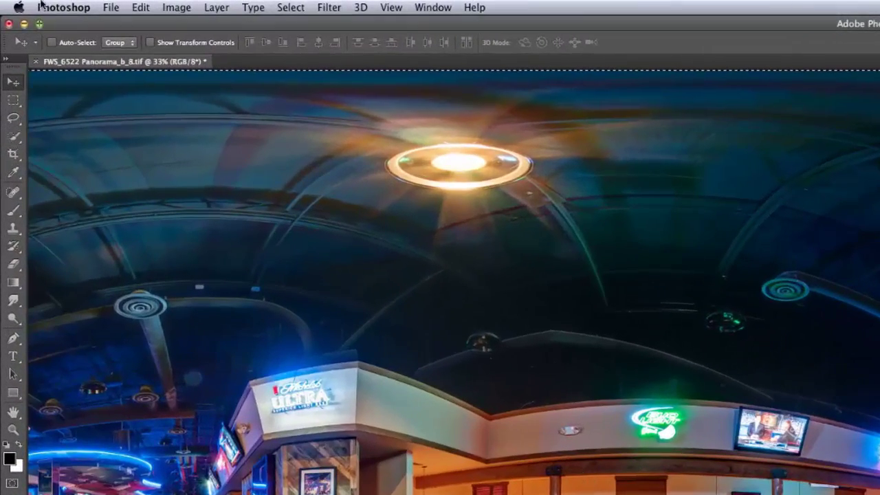
click(290, 7)
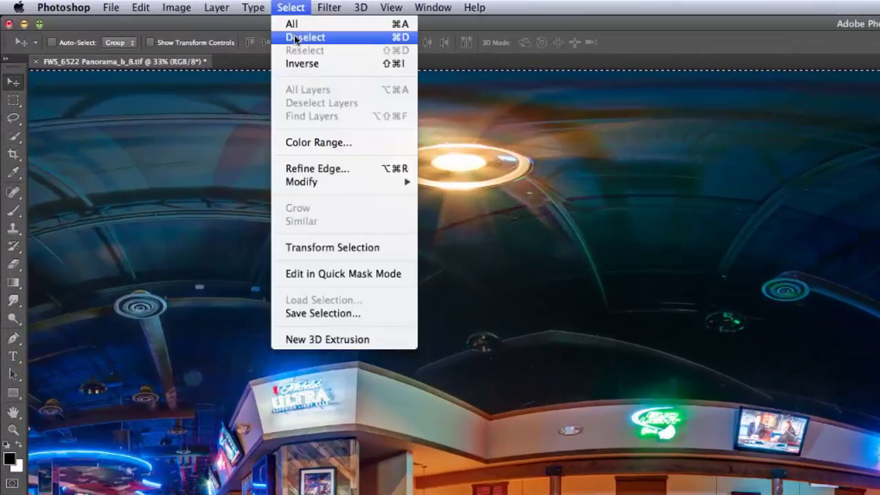
click(295, 35)
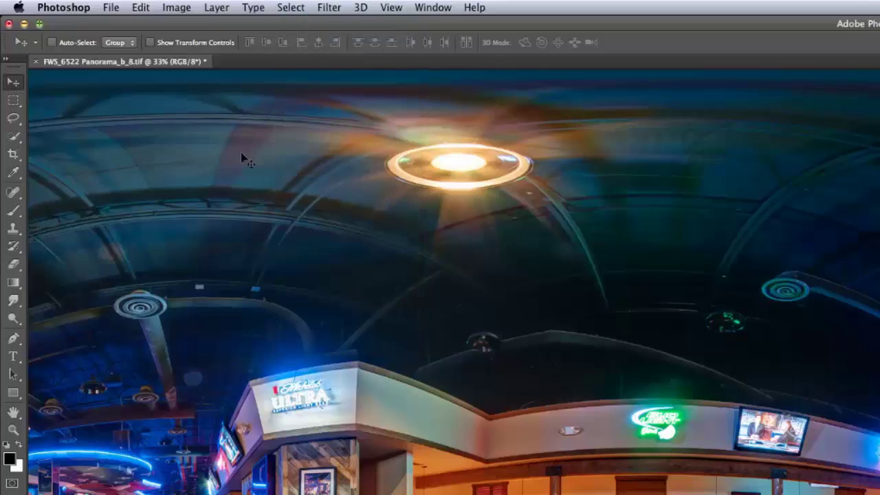
click(112, 7)
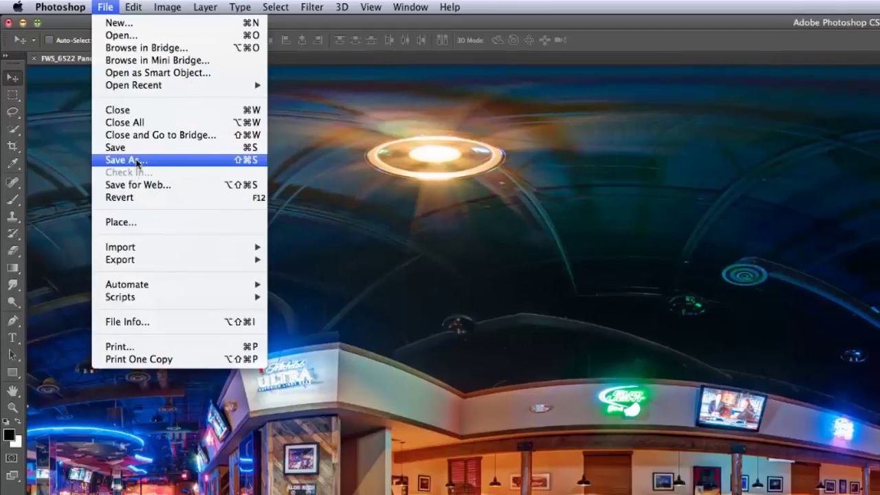
Step: In Save As, keep TIFF format, go to folder 1 and create a new PS folder
click(144, 170)
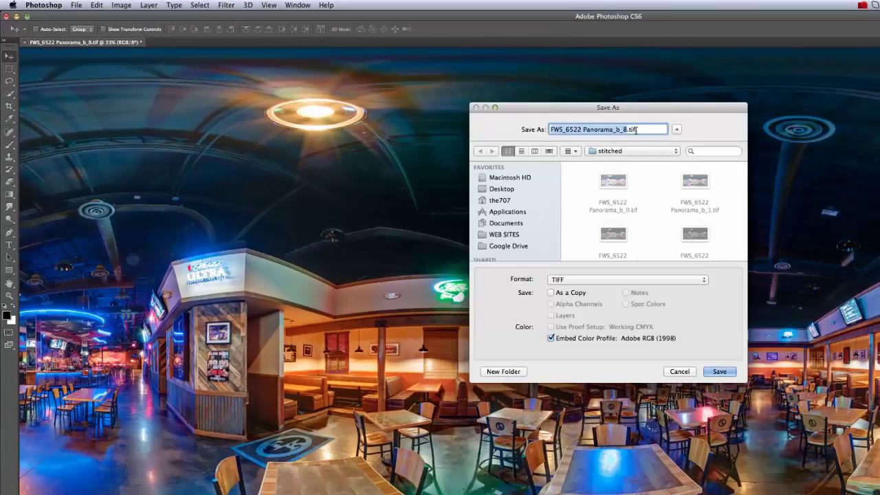
click(569, 281)
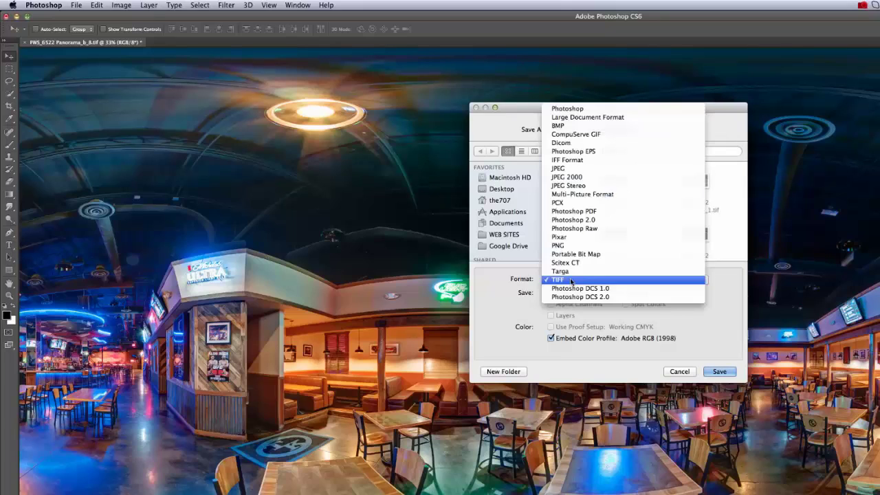
click(571, 280)
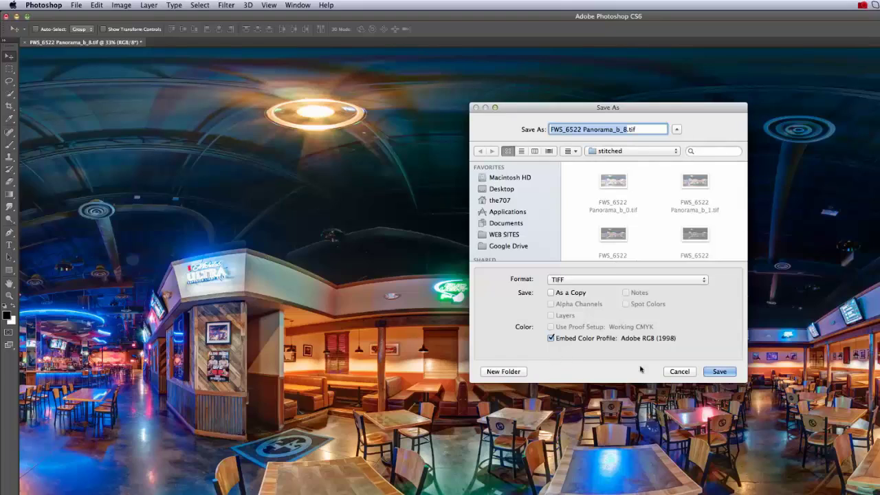
click(621, 151)
click(618, 161)
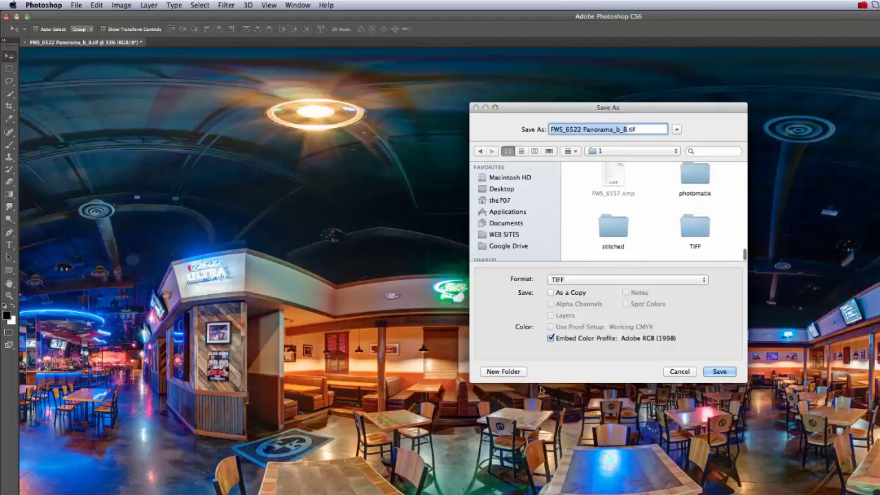
click(516, 374)
text(PS)
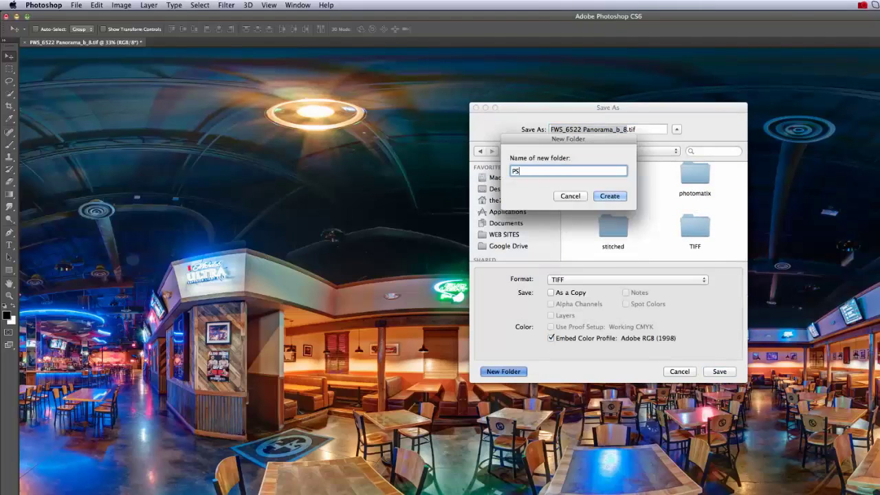
click(609, 196)
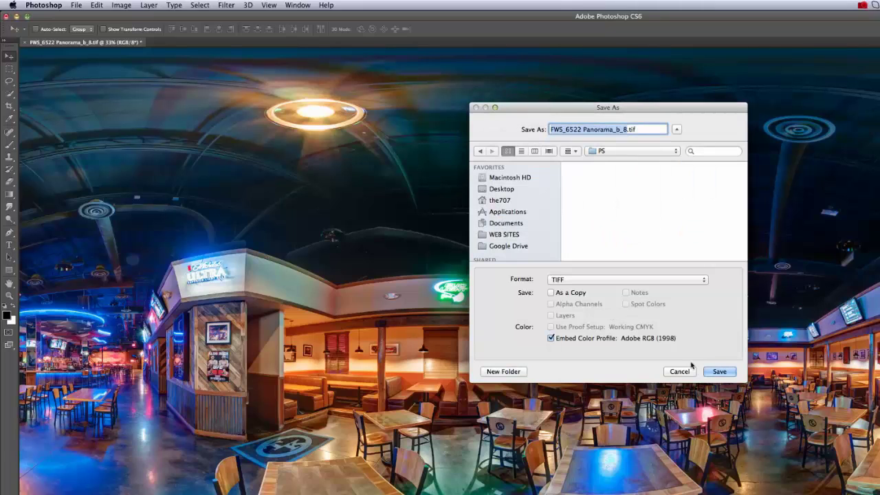
Step: Name the file TK_shot_1 and save it with NONE image compression
drag(628, 129, 509, 128)
text(TK_)
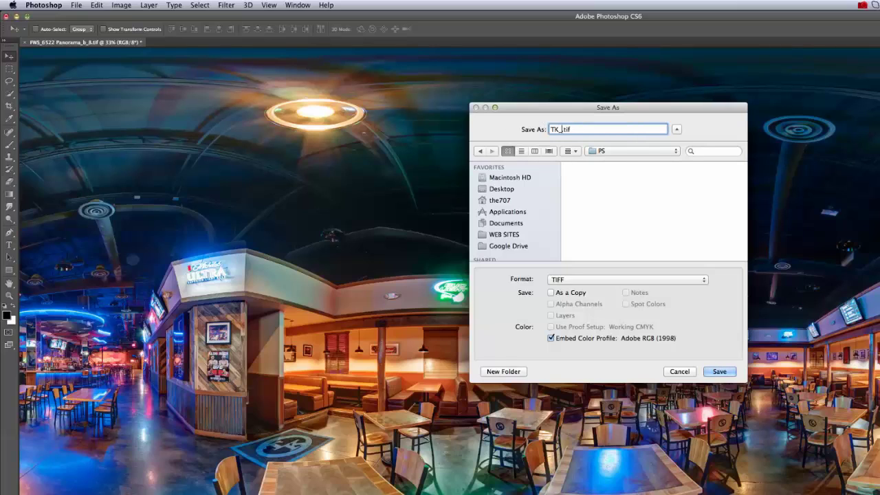
text(shot_1)
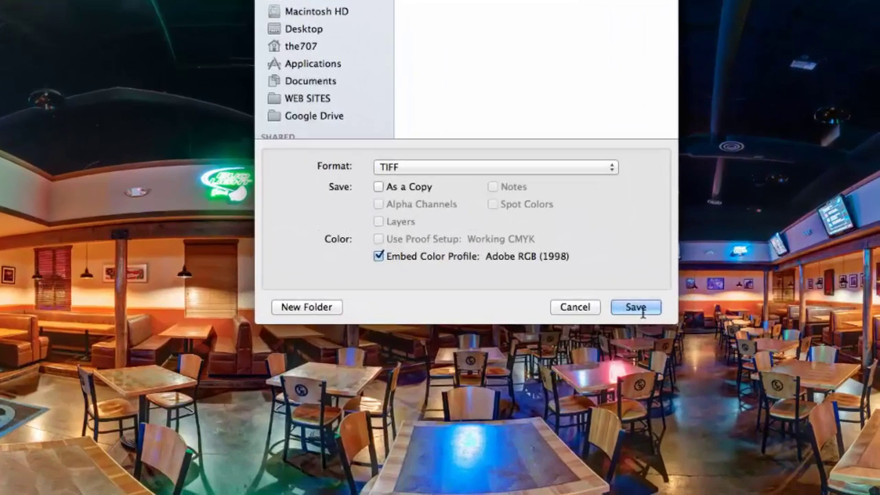
click(703, 358)
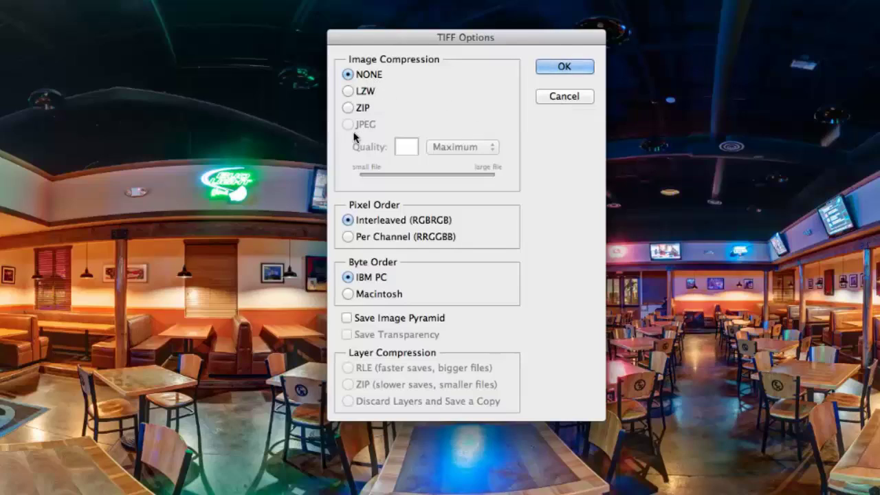
click(585, 70)
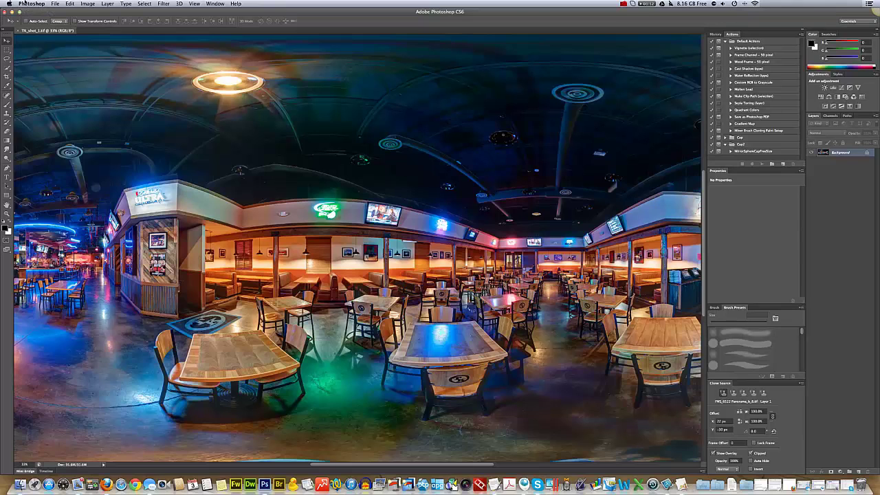
Step: Quit Photoshop and go back to folder 1 in the Finder window
click(23, 4)
click(41, 71)
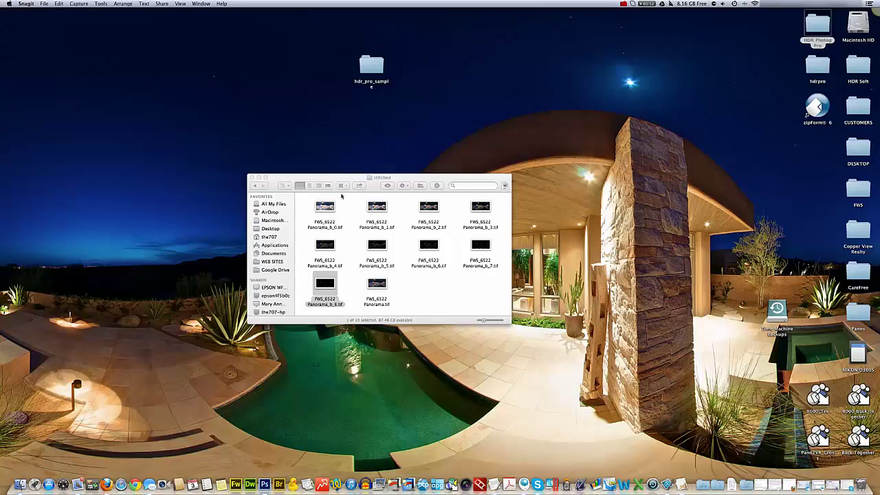
click(277, 182)
click(254, 186)
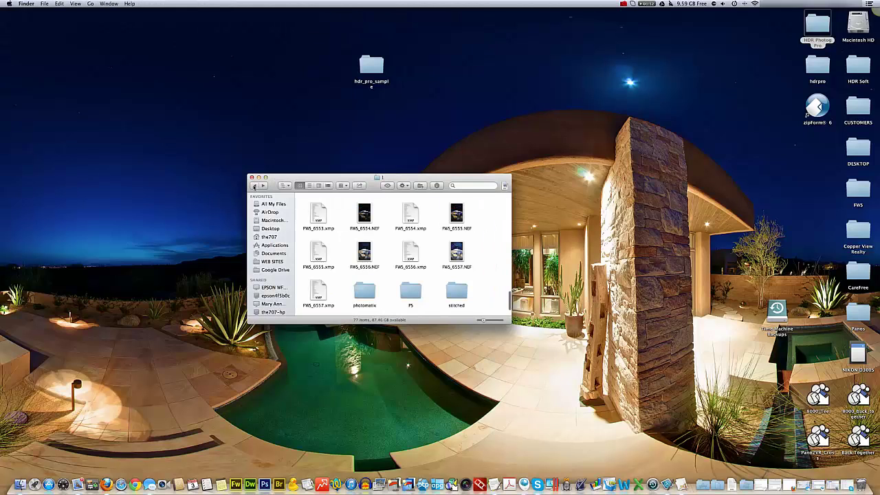
Step: Open the PS folder and Quick Look TK_shot_1.tif to confirm the saved panorama
scroll(422, 293, down, 2)
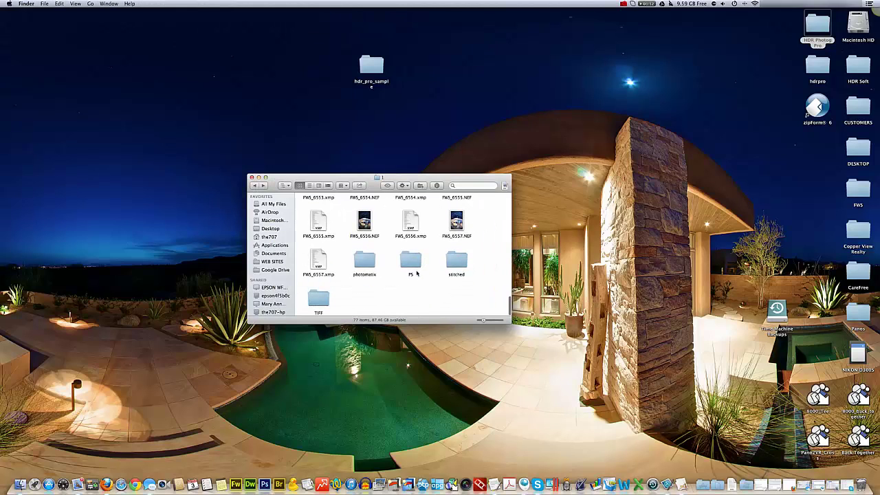
click(412, 264)
double_click(412, 264)
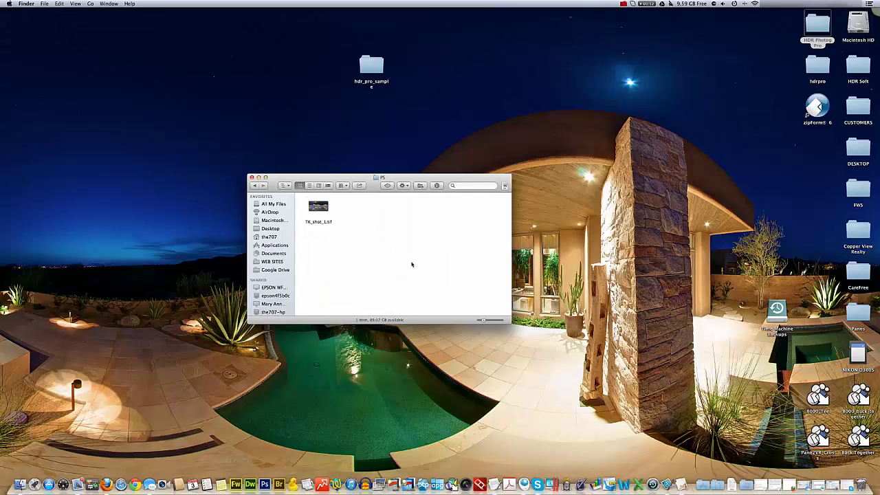
click(318, 207)
key(space)
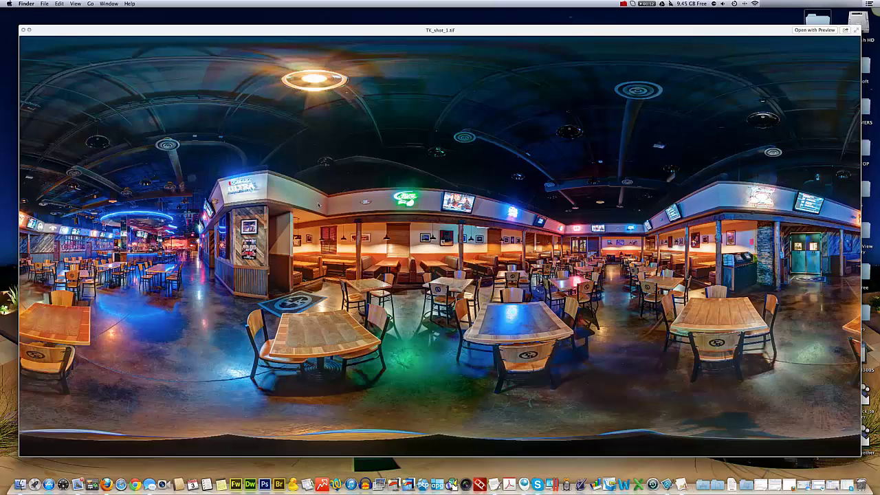
key(space)
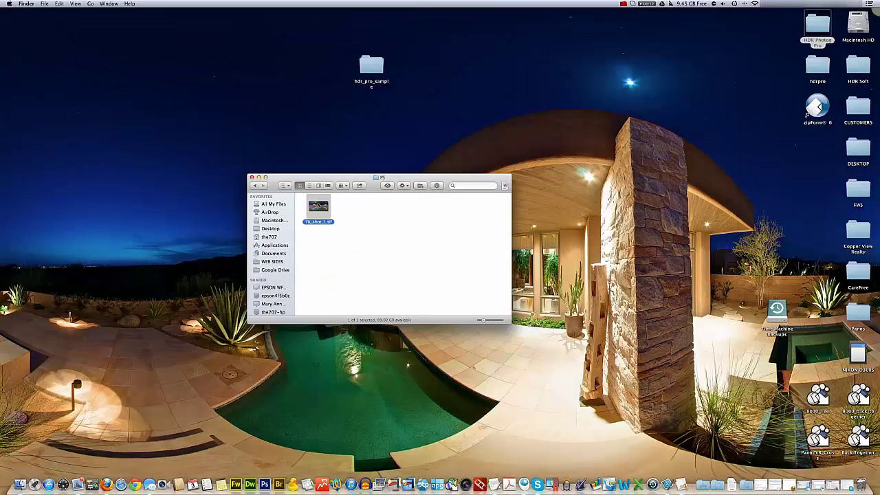
click(386, 238)
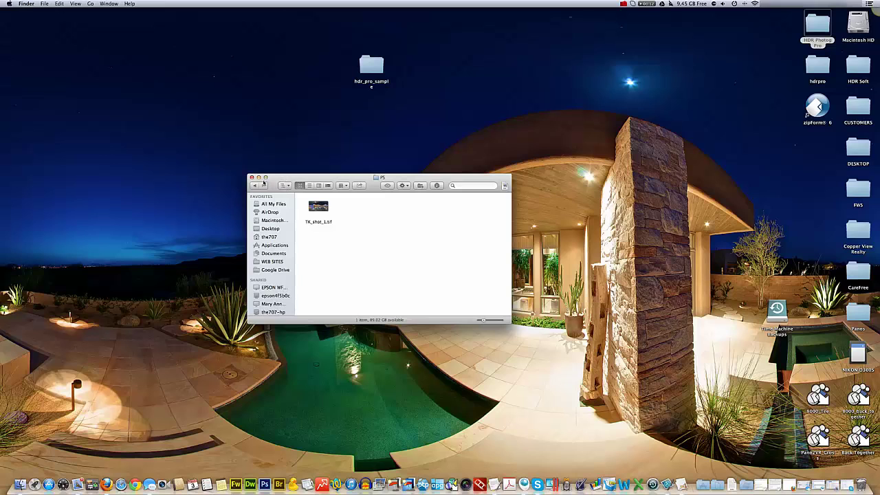